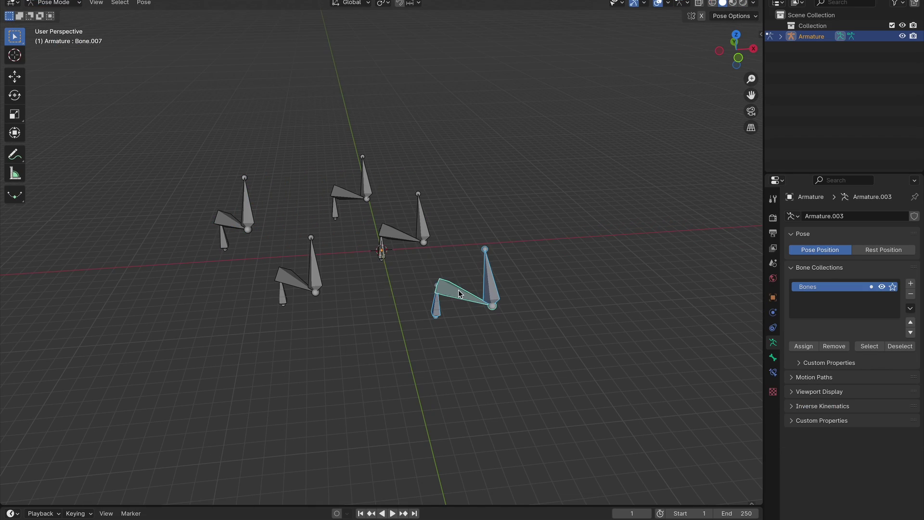
# - Move the selected bones into new bone collections such as 'The First One' and 'Bob FInal'
pyautogui.write('The First One')
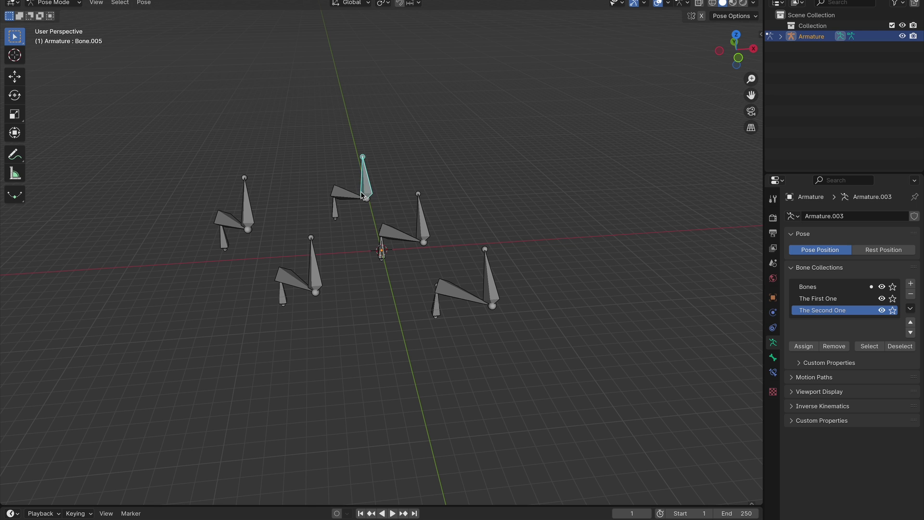
pyautogui.click(307, 289)
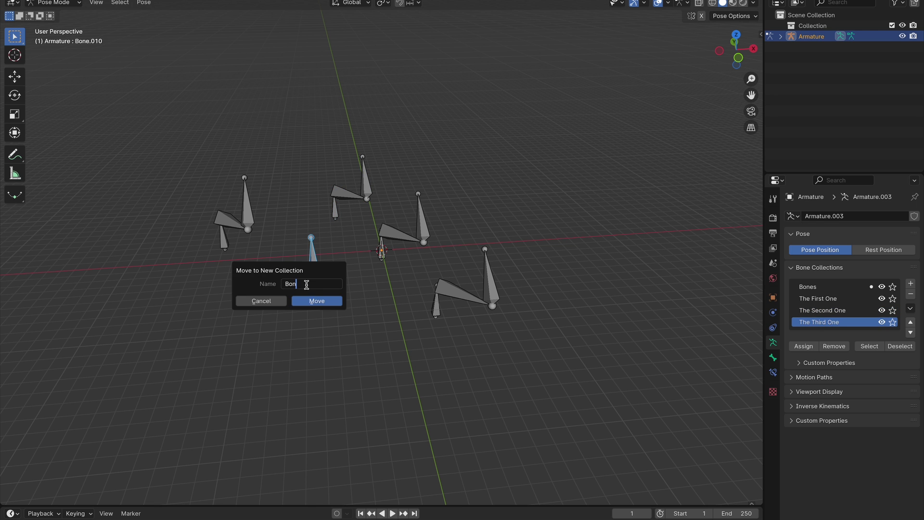
pyautogui.press('Return')
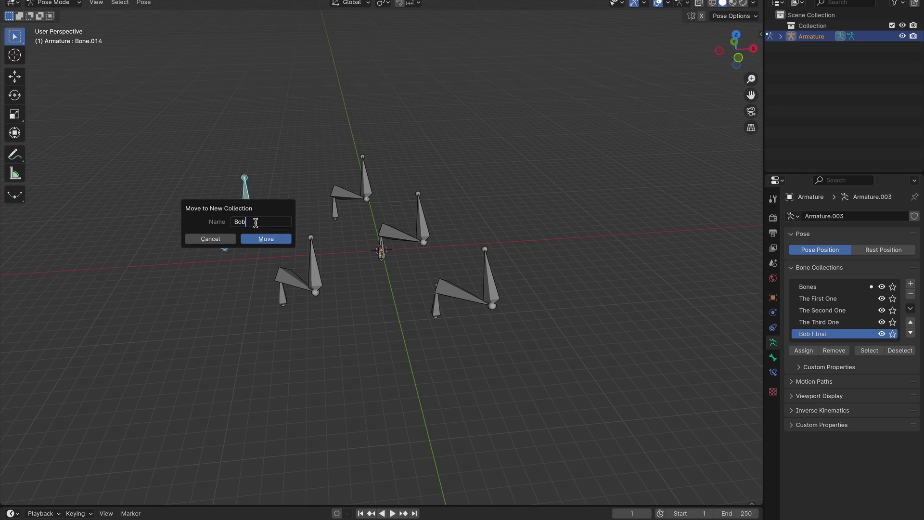
pyautogui.press('i')
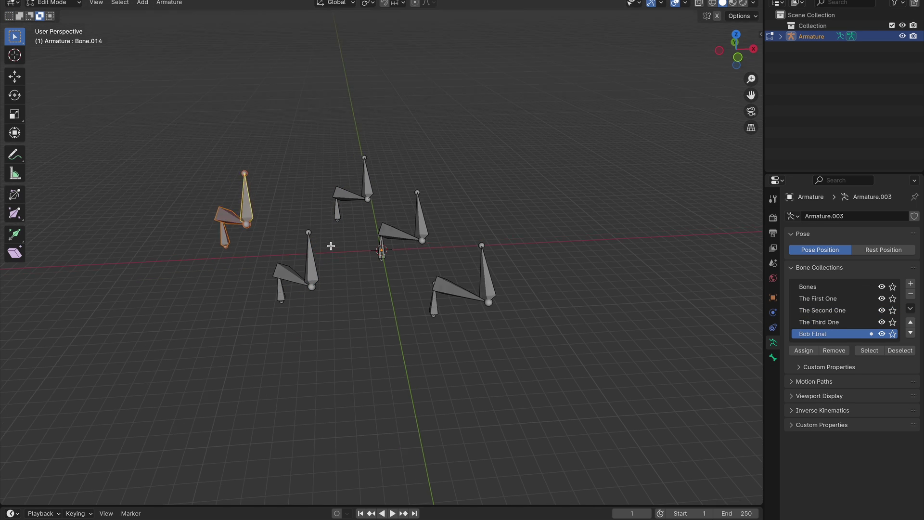
# - Switch to Edit Mode and solo the 'The First One' and 'The Third One' bone collections
pyautogui.press('Tab')
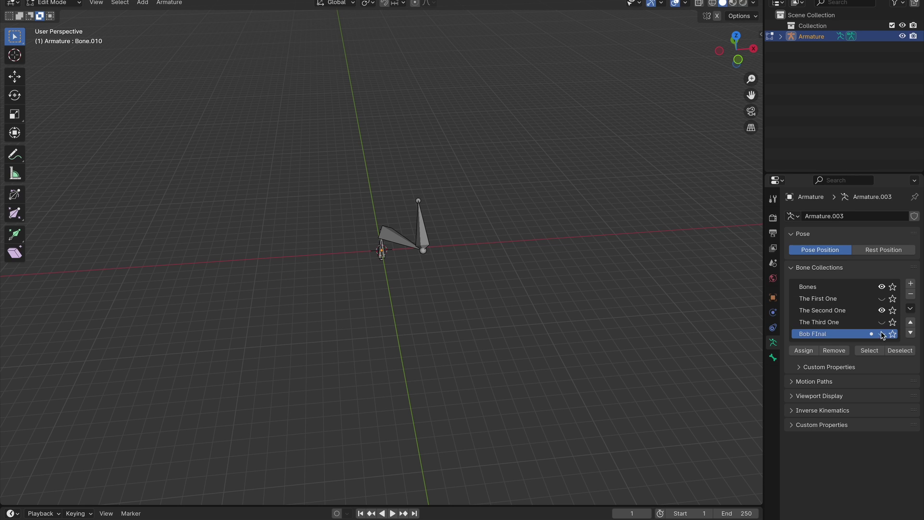
pyautogui.click(893, 298)
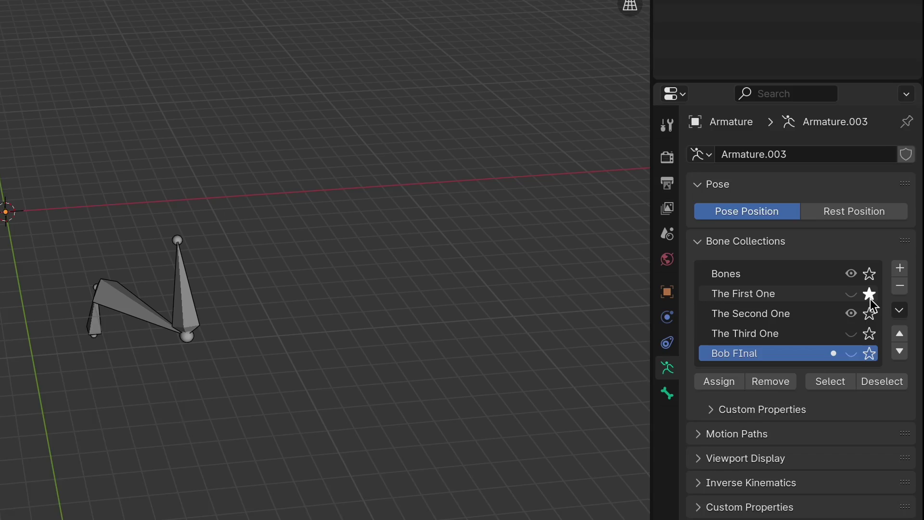
pyautogui.click(878, 330)
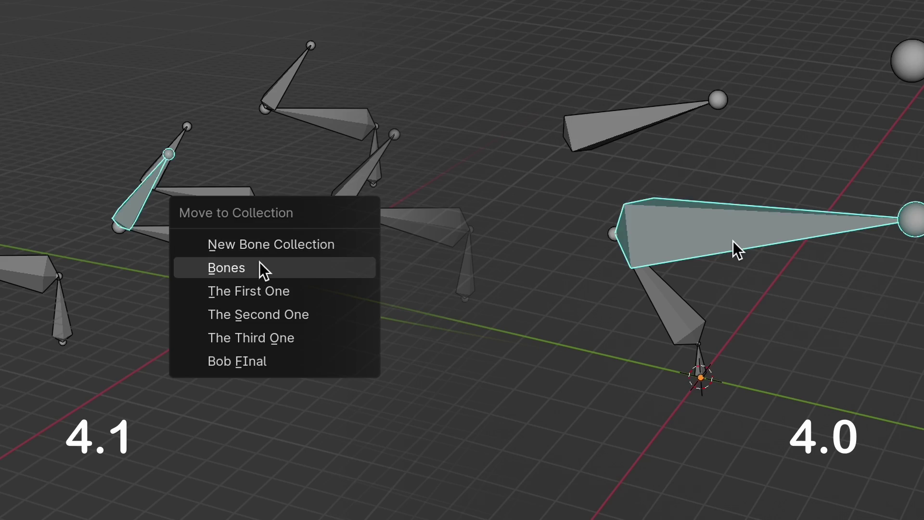
# - Move the selected bones into another new bone collection
pyautogui.press('m')
pyautogui.click(252, 244)
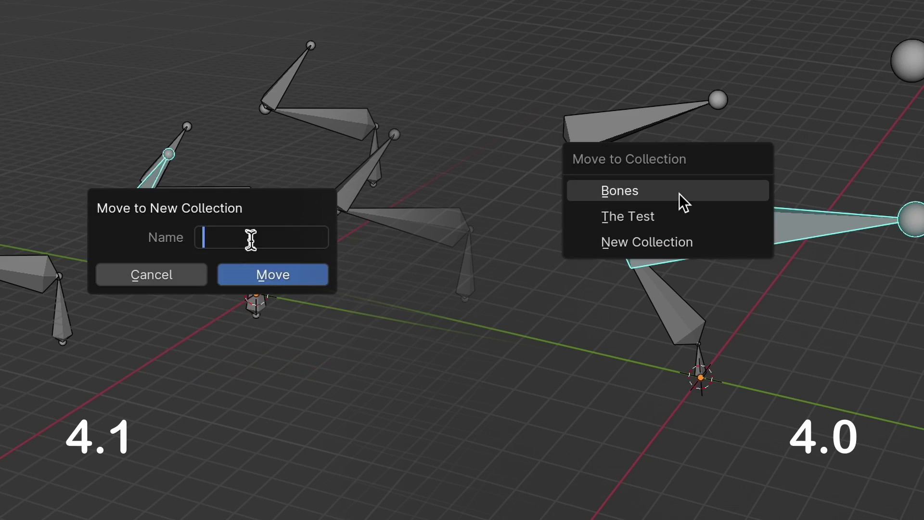
pyautogui.click(664, 242)
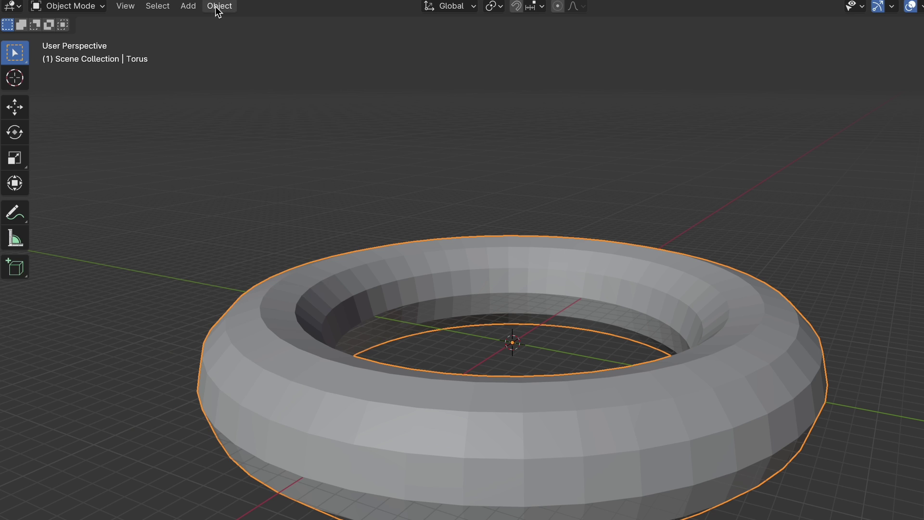
# - Bring up the Bake Action settings from the Object menu
pyautogui.click(220, 6)
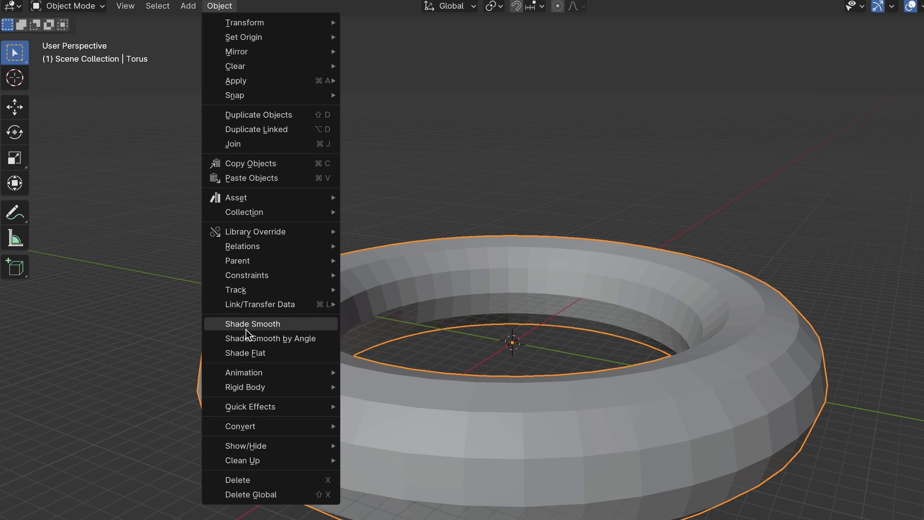
pyautogui.moveTo(250, 373)
pyautogui.click(411, 448)
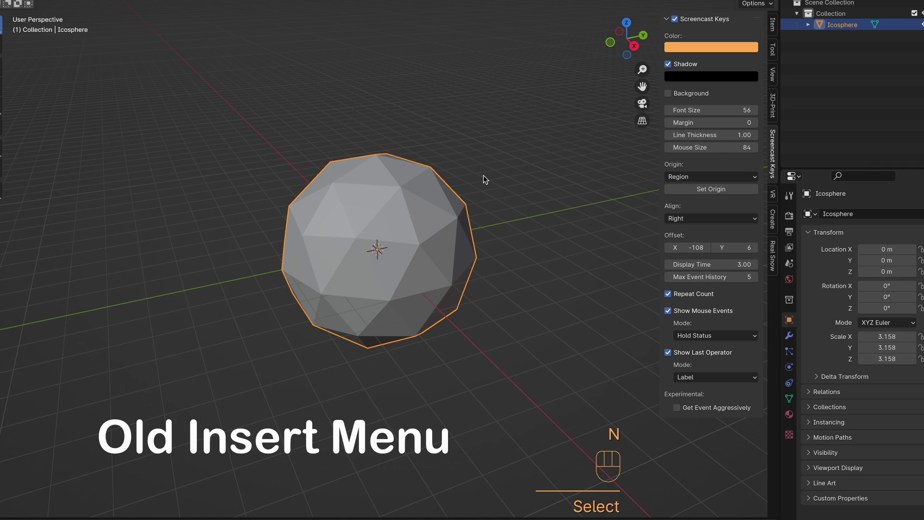
# - Show the torus's Transform panel and keyframe its location, rotation and scale
pyautogui.press('i')
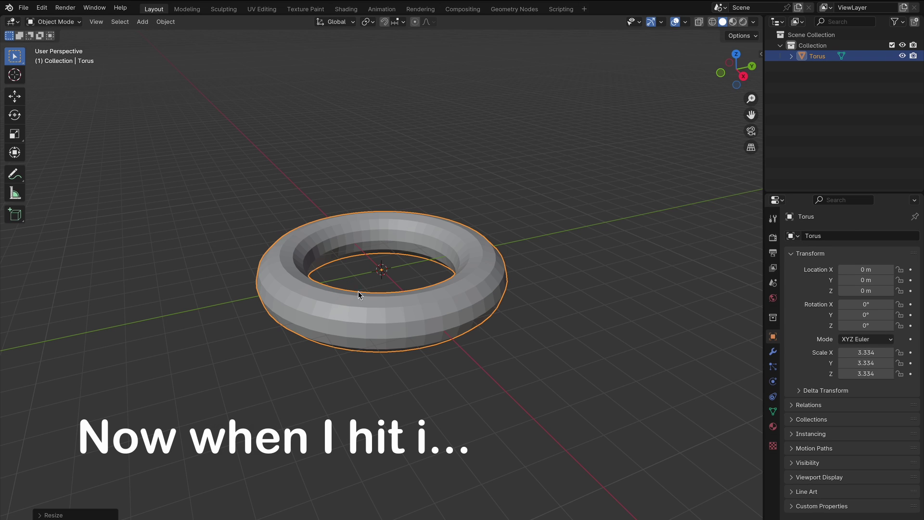
pyautogui.press('n')
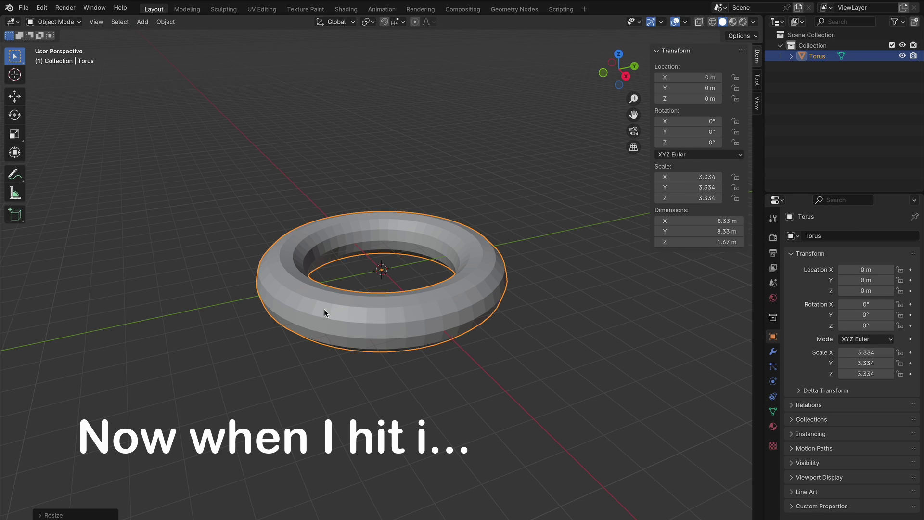
pyautogui.press('i')
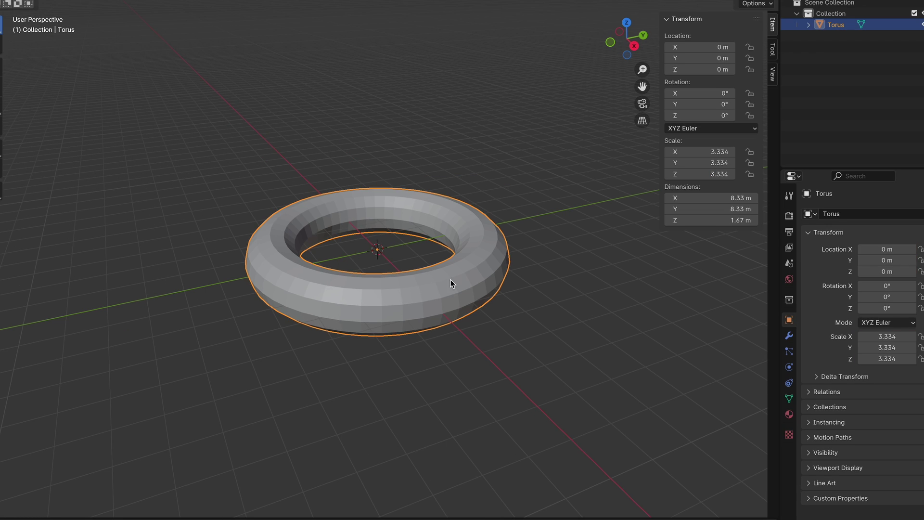
# - Keyframe only location and rotation with the Location & Rotation keying set, then make Scale the active keying set
pyautogui.hotkey('shift', 'k')
pyautogui.click(450, 279)
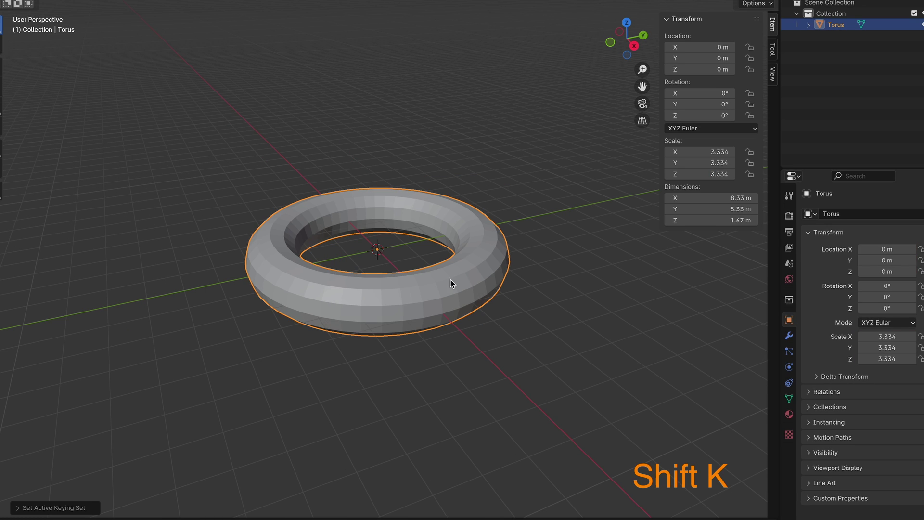
pyautogui.press('i')
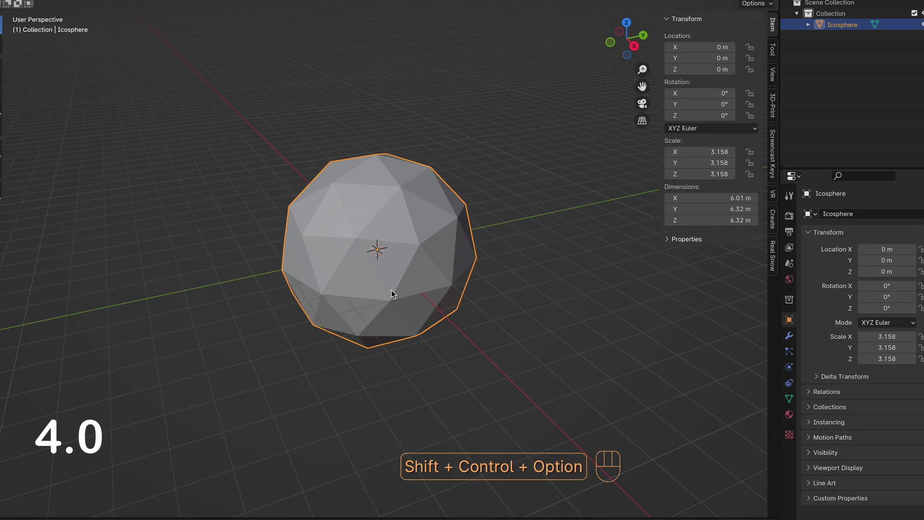
pyautogui.hotkey('shift', 'ctrl', 'alt', 'i')
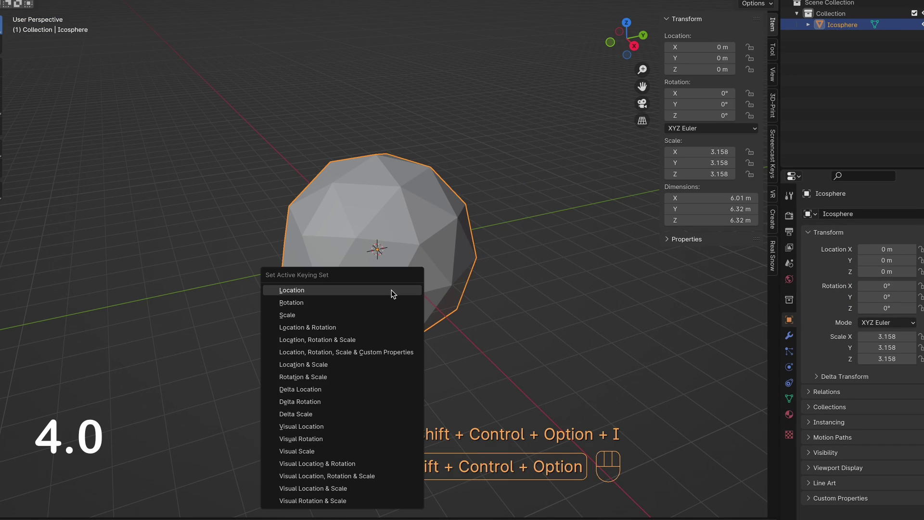
pyautogui.click(355, 318)
# - Check the Keymap preferences for Pie Menu on Drag, then insert Scale keyframes on the torus
pyautogui.press('i')
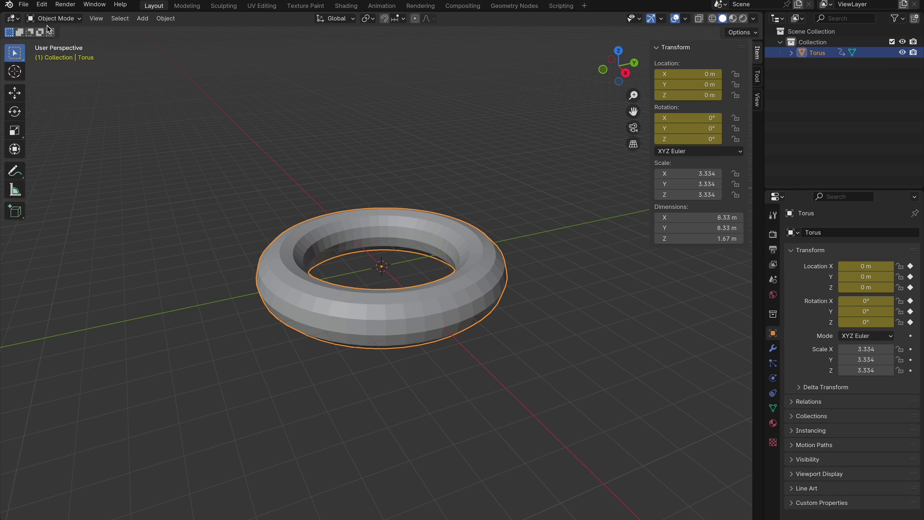
pyautogui.click(42, 5)
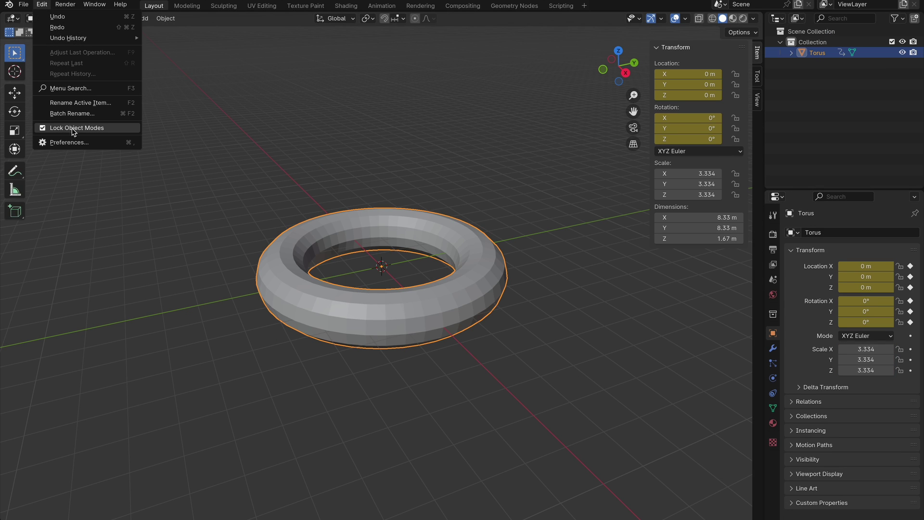
pyautogui.click(64, 143)
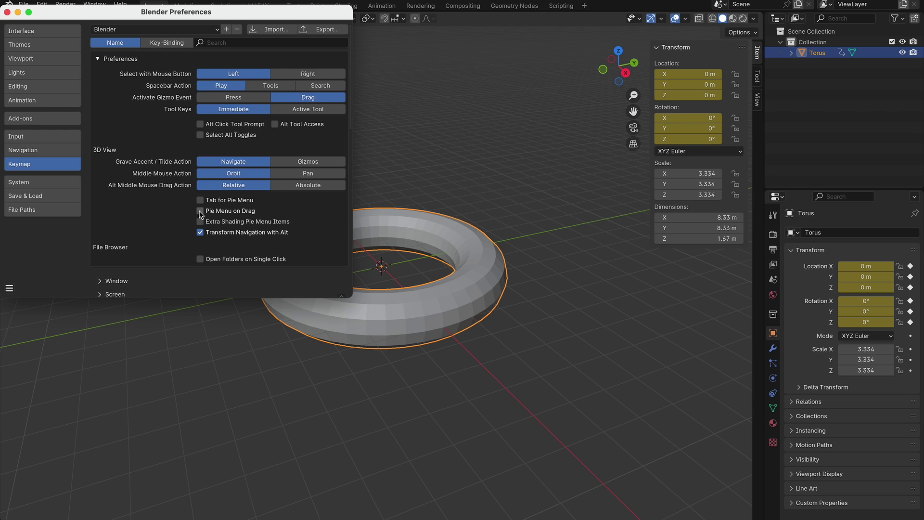
pyautogui.click(7, 12)
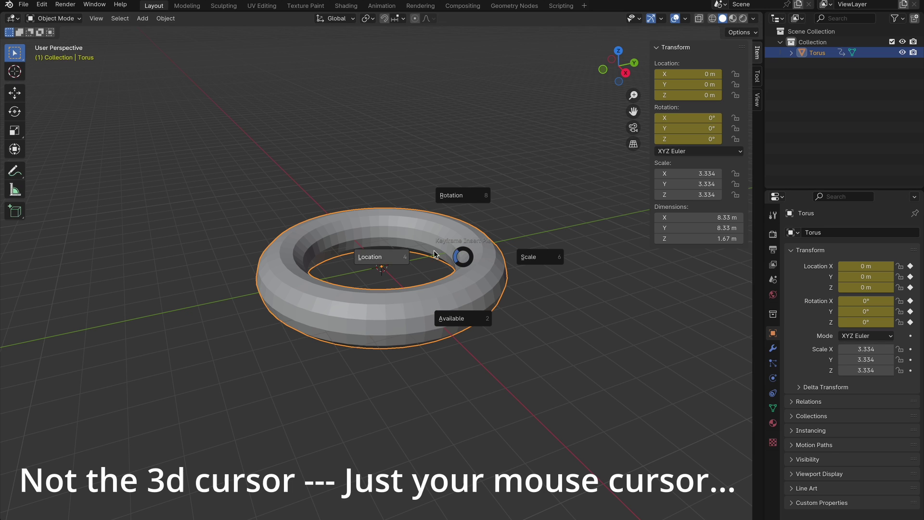
pyautogui.click(516, 257)
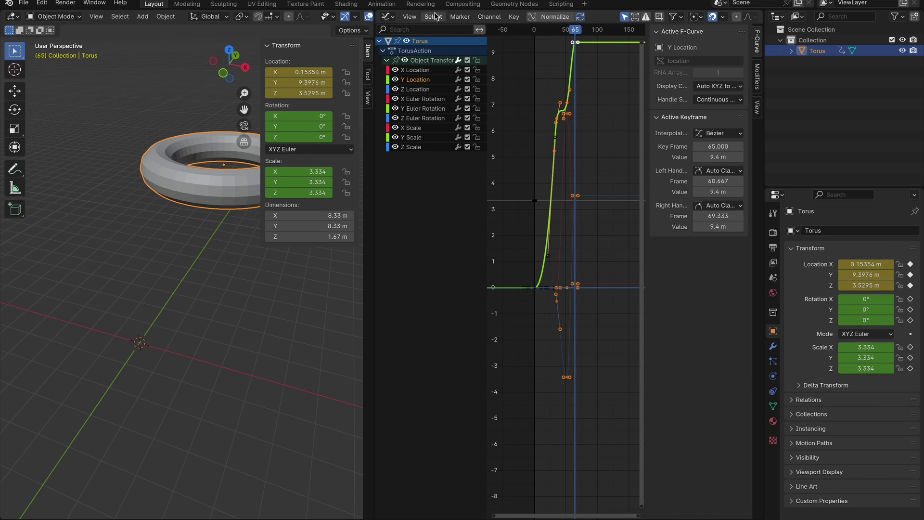
# - Toggle Auto-Lock Key Axis in the Graph Editor and bake the animation channels
pyautogui.click(410, 16)
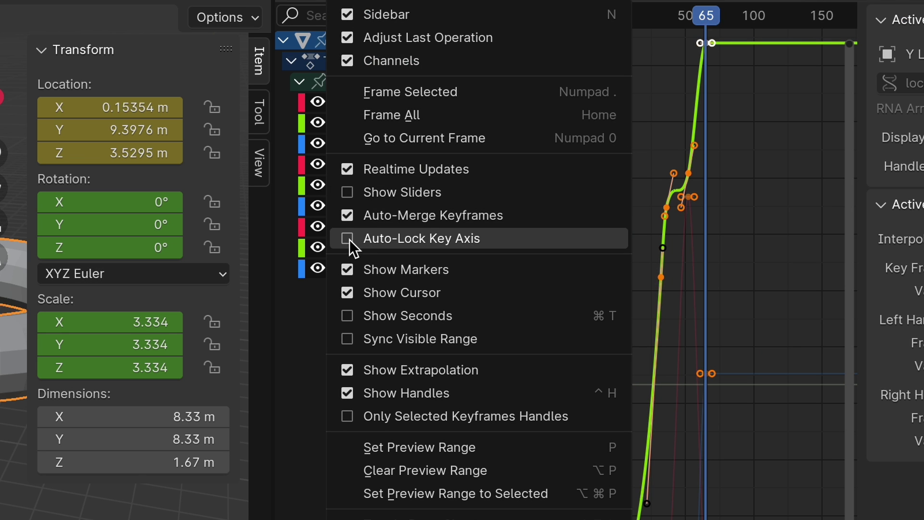
pyautogui.click(349, 239)
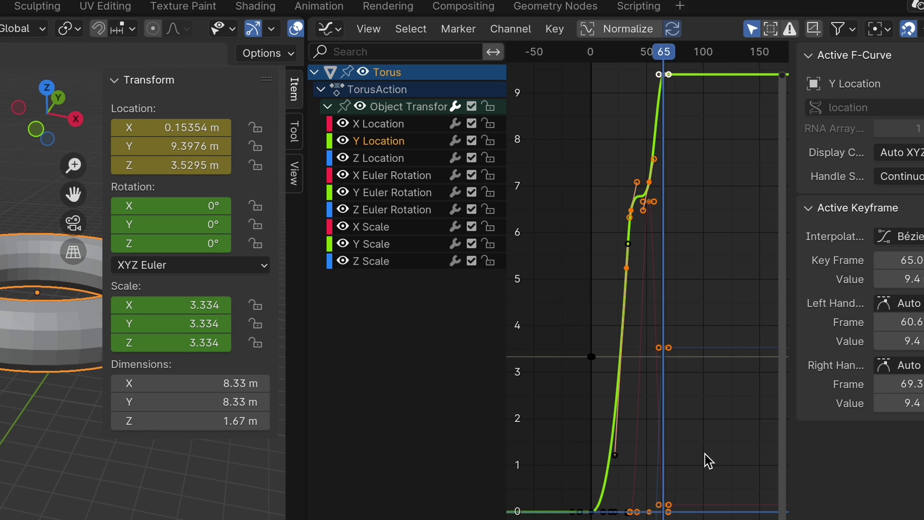
pyautogui.click(499, 29)
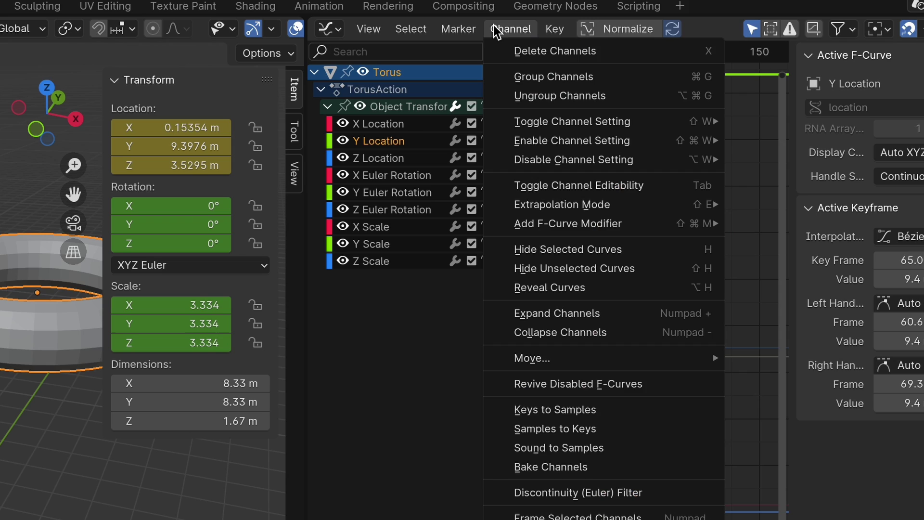
pyautogui.click(553, 467)
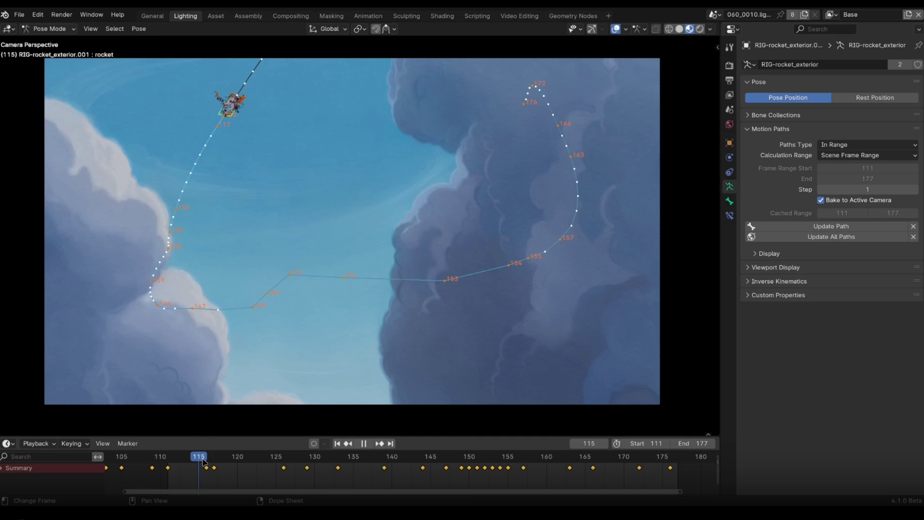
# - Play the rocket animation along its path
pyautogui.press('space')
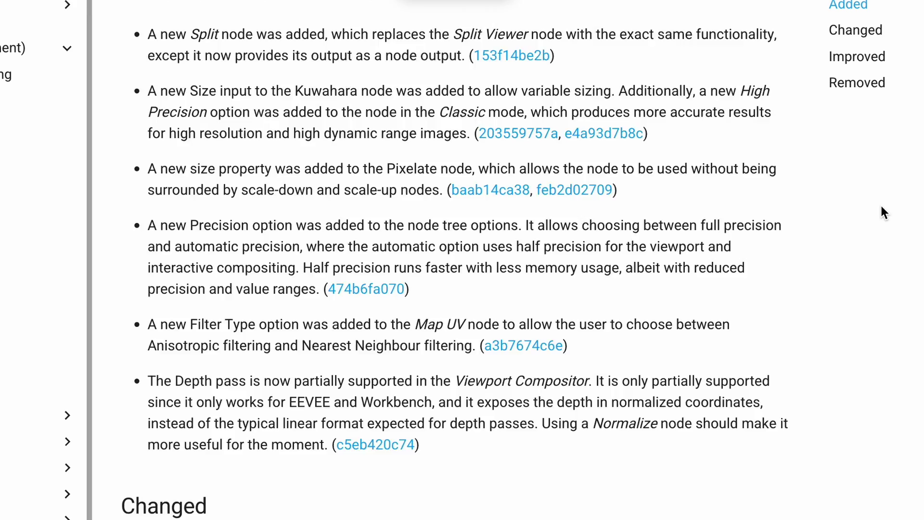
pyautogui.scroll(-15, 885, 213)
pyautogui.scroll(-5, 884, 212)
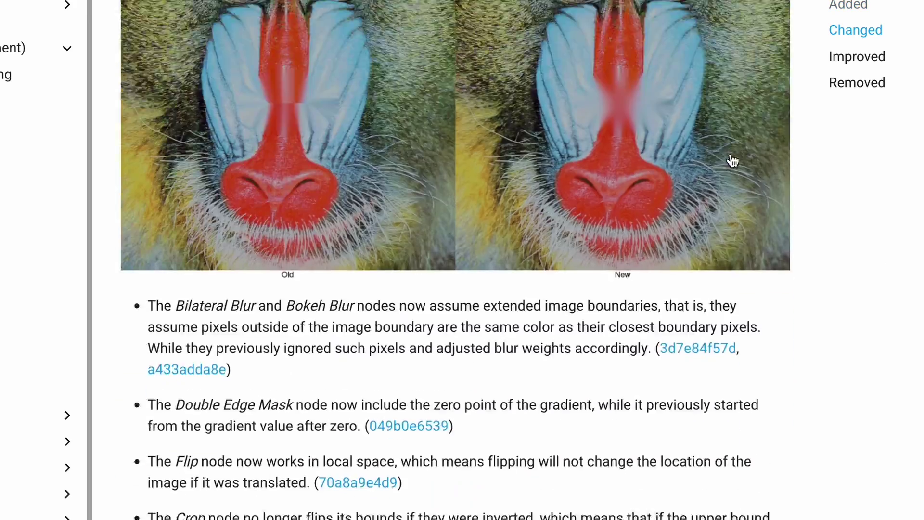
pyautogui.scroll(5, 879, 210)
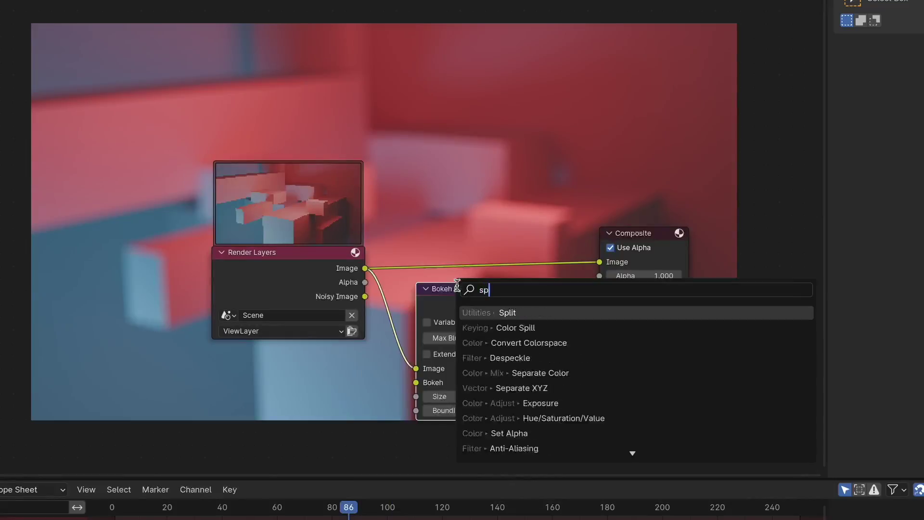
# - Add a Split node between Bokeh Blur and Viewer, comparing the original and blurred render in the backdrop
pyautogui.write('lit')
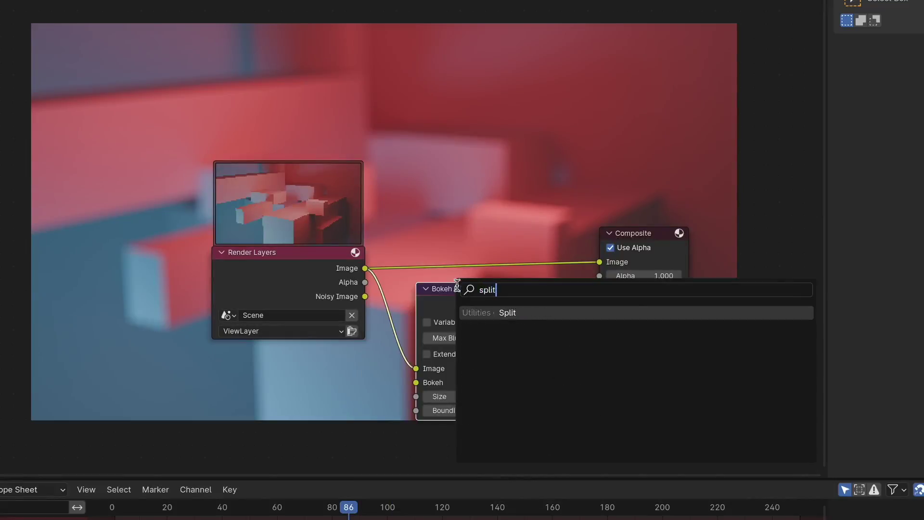
pyautogui.press('Return')
pyautogui.click(526, 298)
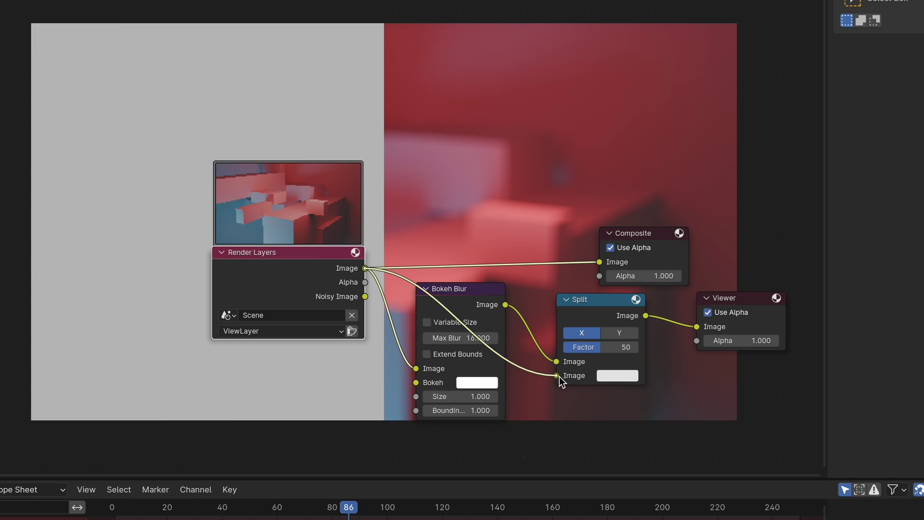
pyautogui.moveTo(586, 314); pyautogui.dragTo(623, 361)
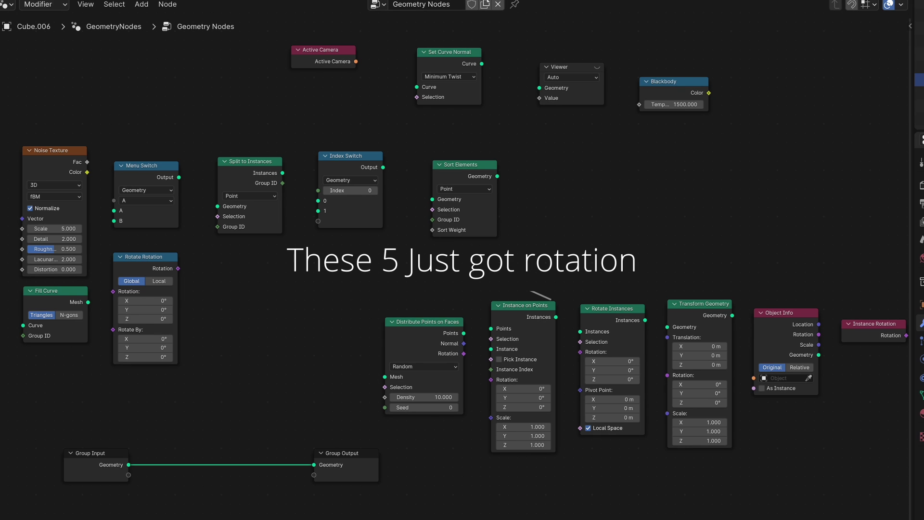
# - Zoom the Geometry Nodes editor in on the Noise Texture and Menu Switch nodes
pyautogui.scroll(3, 32, 169)
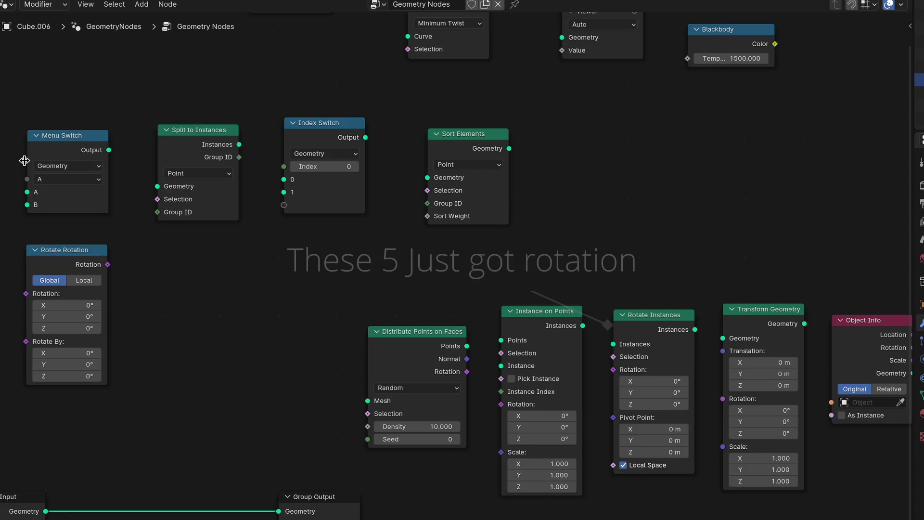
pyautogui.scroll(4, 260, 224)
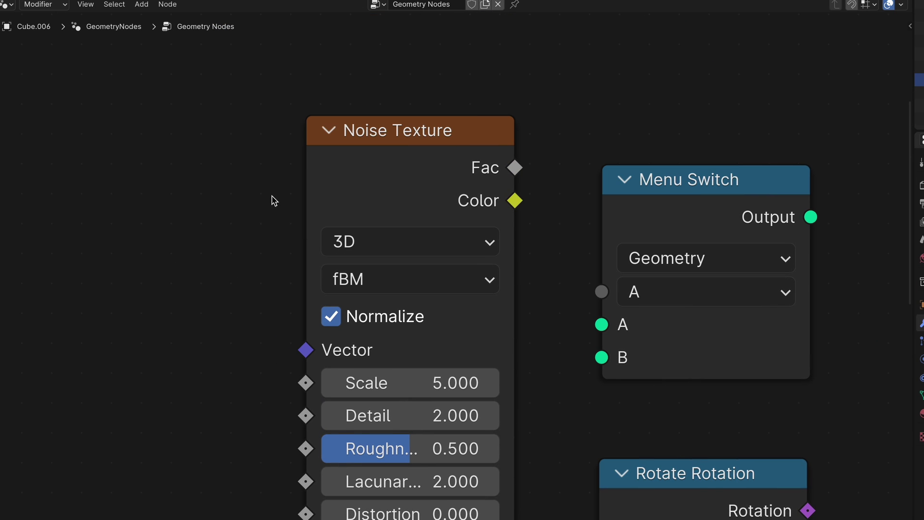
pyautogui.scroll(-8, 250, 202)
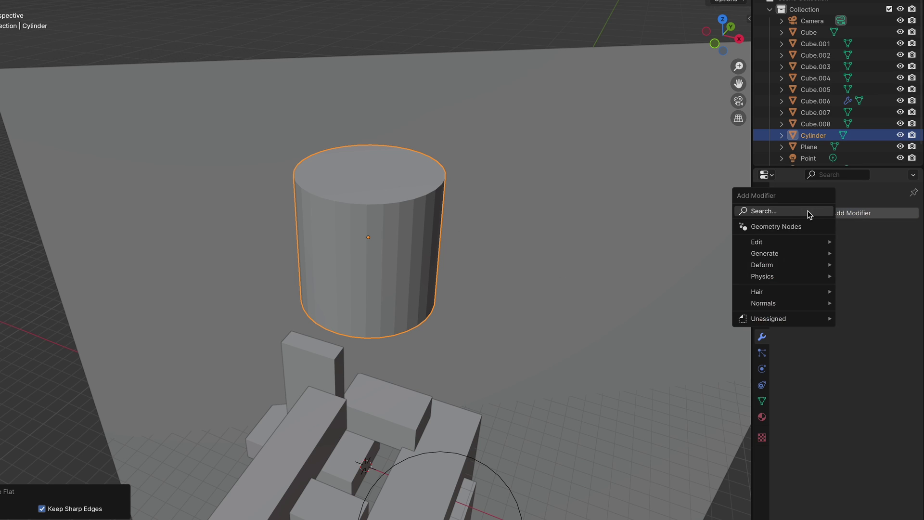
# - Add a Smooth by Angle modifier to the cylinder with a 5.1° angle and Ignore Sharp on
pyautogui.click(789, 214)
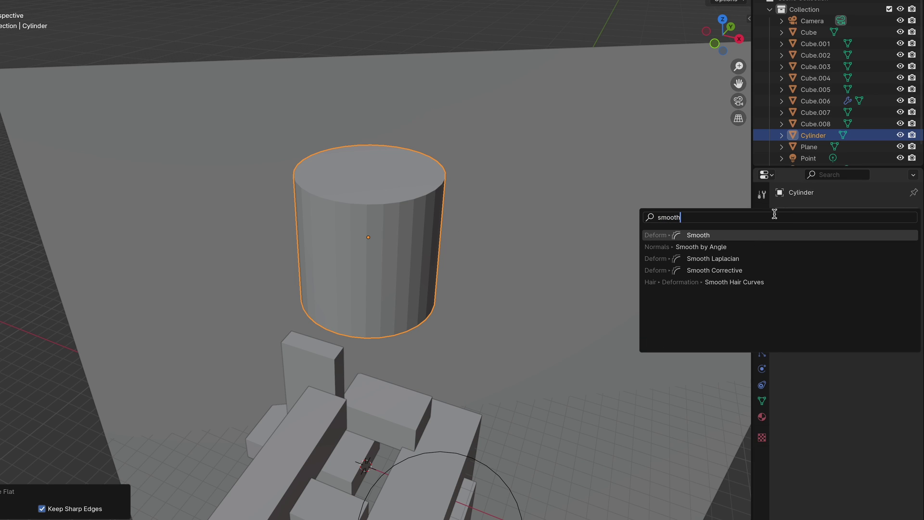
pyautogui.click(722, 247)
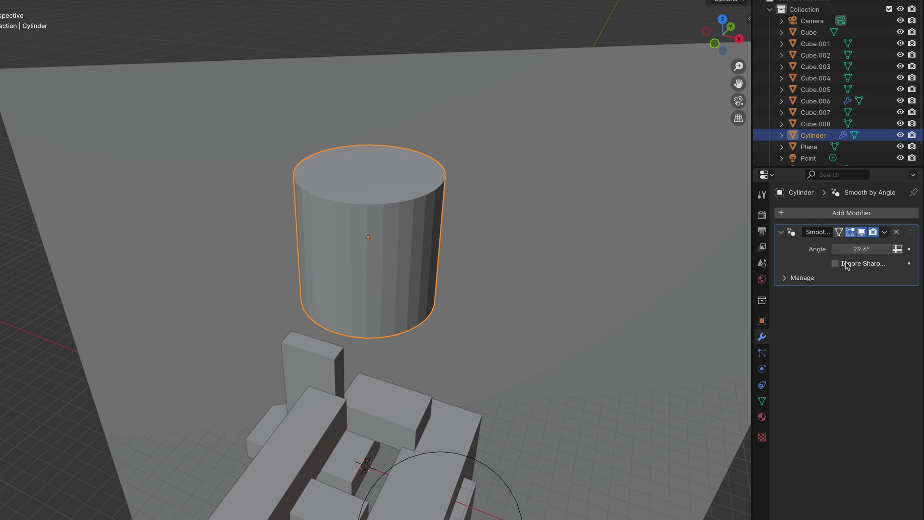
pyautogui.scroll(10, 679, 279)
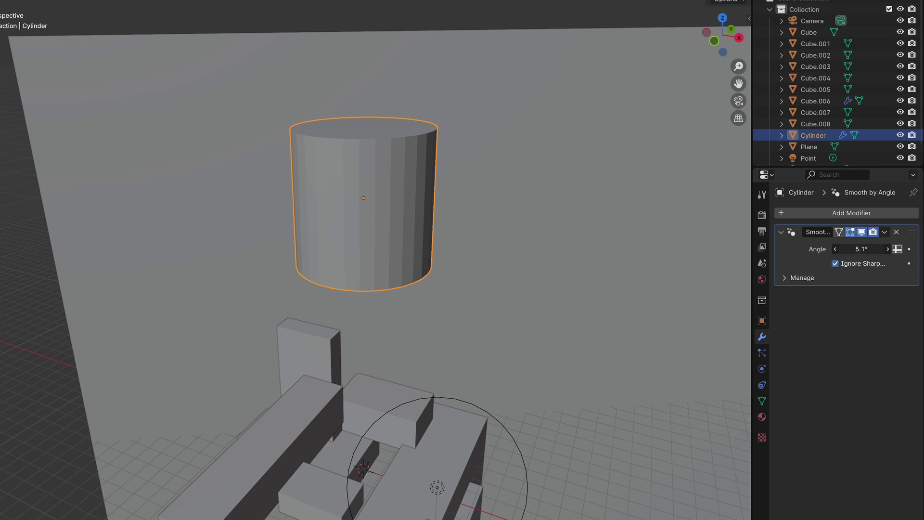
# - Delete the Smooth by Angle modifier and apply Shade Smooth by Angle, adjusting its angle
pyautogui.hotkey('ctrl', 'x')
pyautogui.rightClick(348, 203)
pyautogui.click(327, 191)
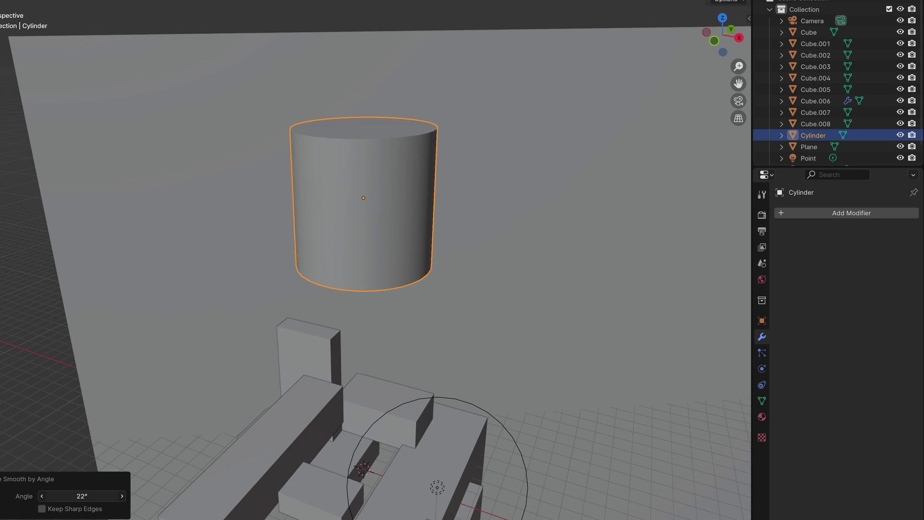
pyautogui.moveTo(82, 496)
pyautogui.mouseDown()
pyautogui.moveTo(116, 496)
pyautogui.moveTo(58, 496)
pyautogui.mouseUp()
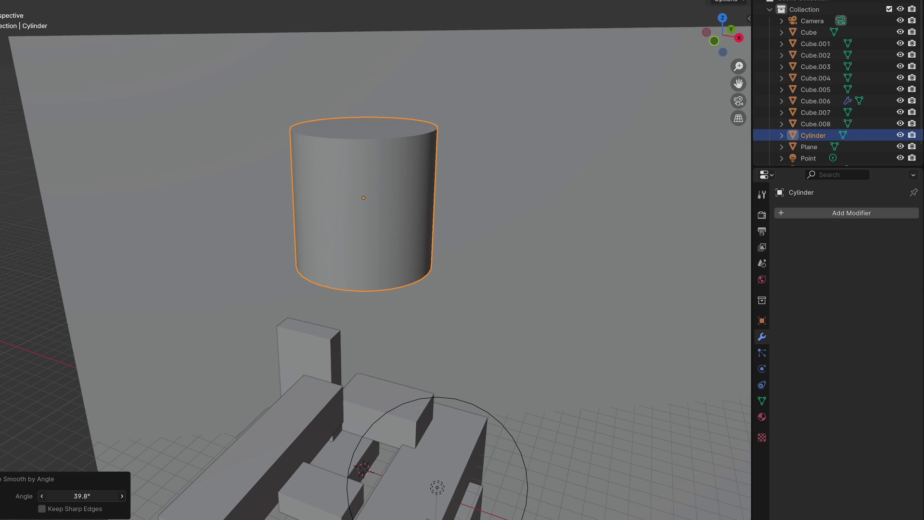
# - Set the cylinder back to Shade Flat
pyautogui.rightClick(300, 215)
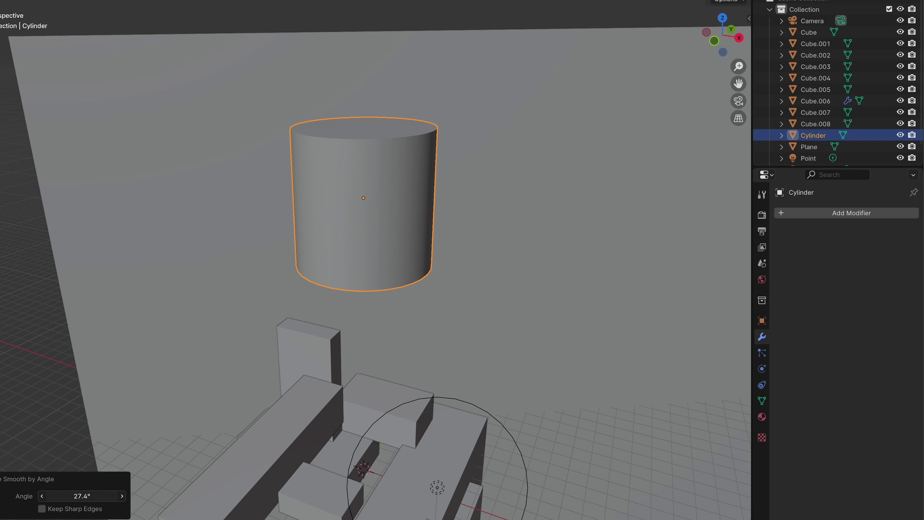
pyautogui.rightClick(352, 215)
pyautogui.click(355, 189)
pyautogui.scroll(5, 449, 166)
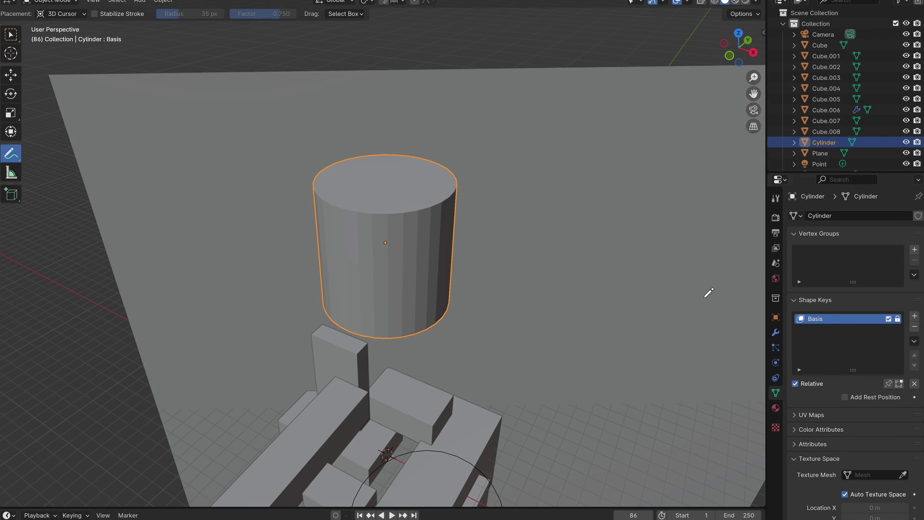
# - Add shape key 'Key 1' under the Basis key in the Shape Keys panel
pyautogui.click(914, 318)
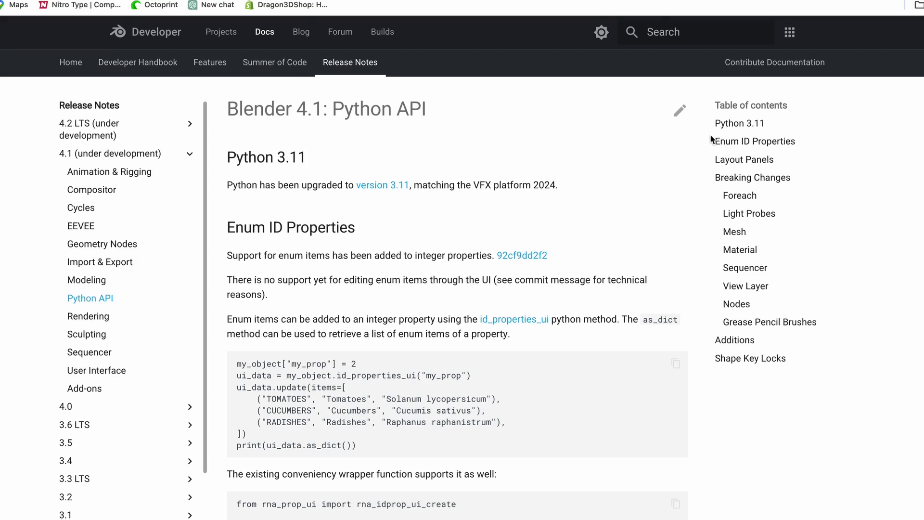
pyautogui.scroll(-10, 711, 139)
pyautogui.scroll(-10, 711, 139)
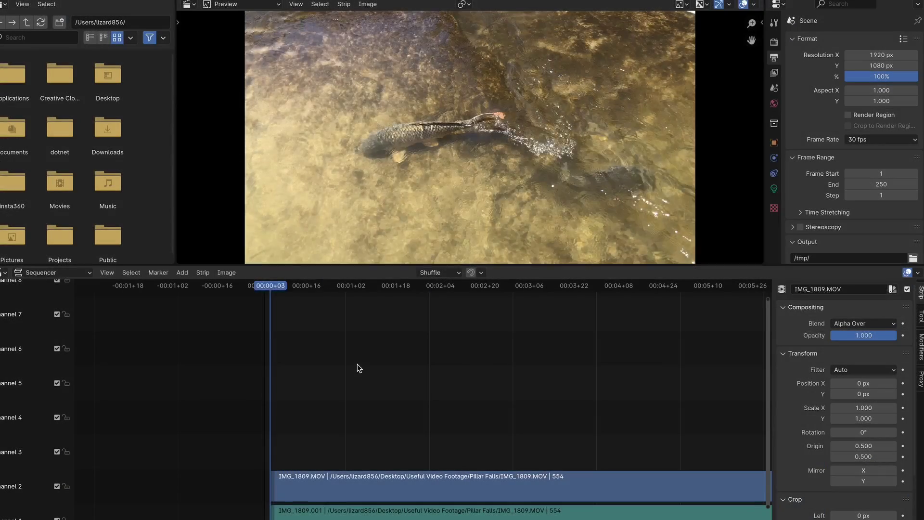
# - Play and stop the footage, then set the IMG_1809.MOV strip's transform filter to Bilinear
pyautogui.press('space')
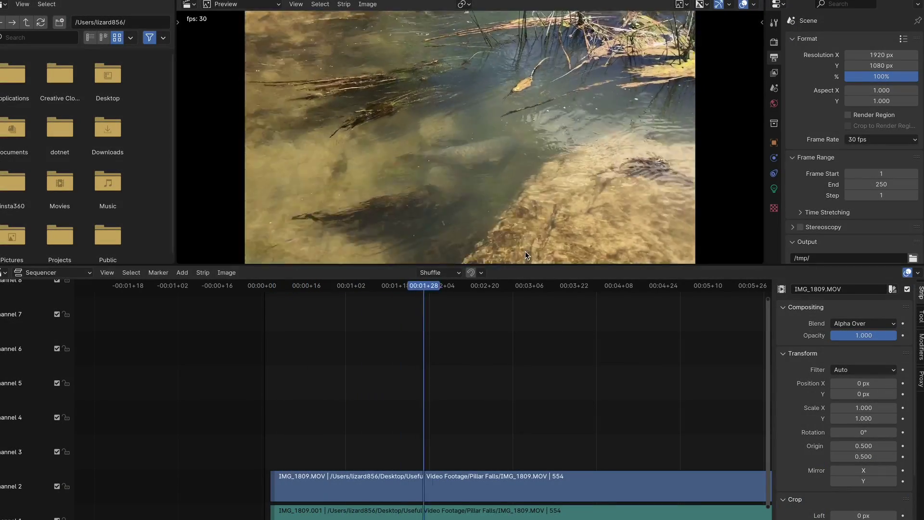
pyautogui.press('space')
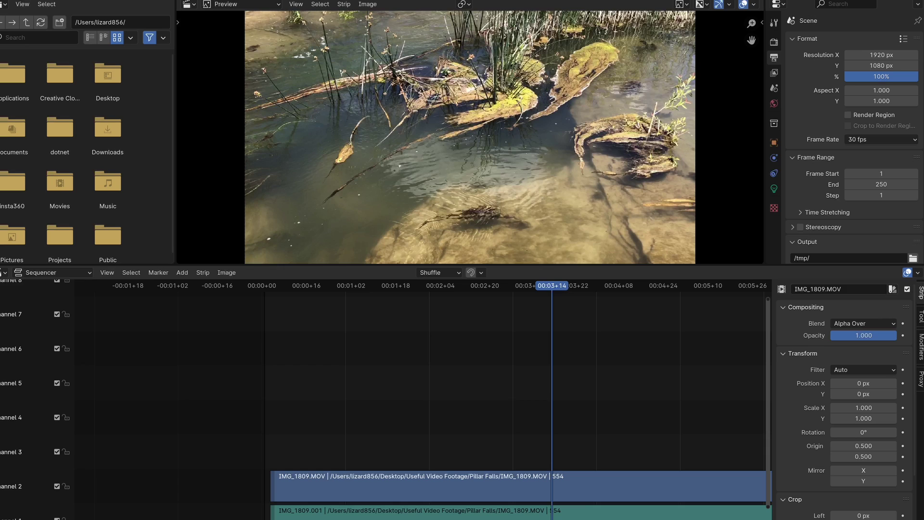
pyautogui.click(853, 371)
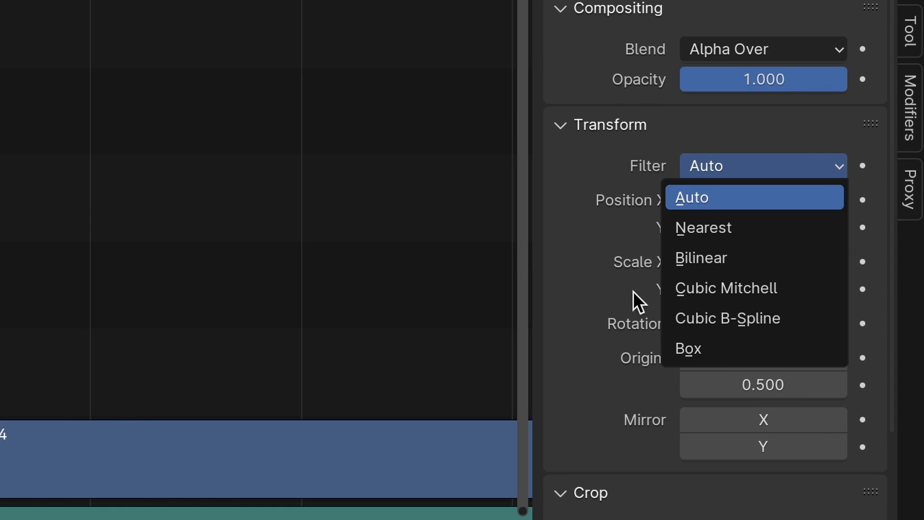
pyautogui.click(703, 258)
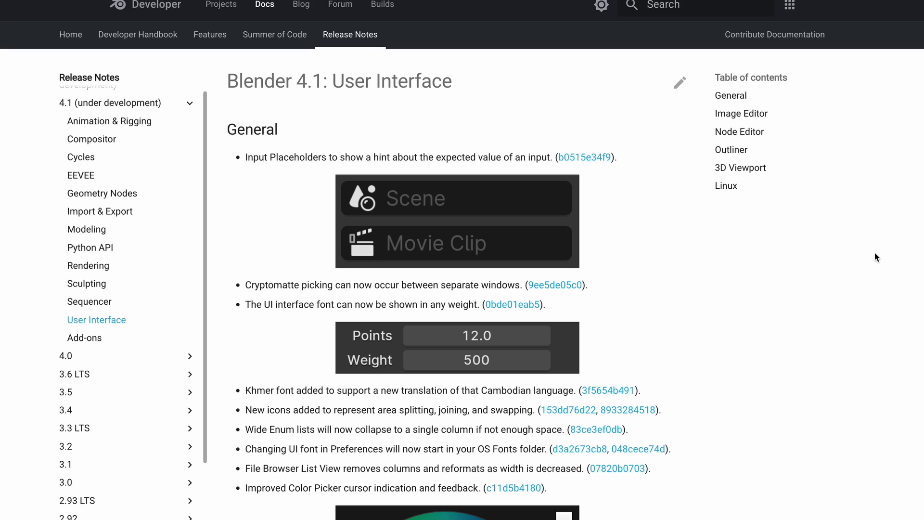
pyautogui.scroll(-8, 874, 253)
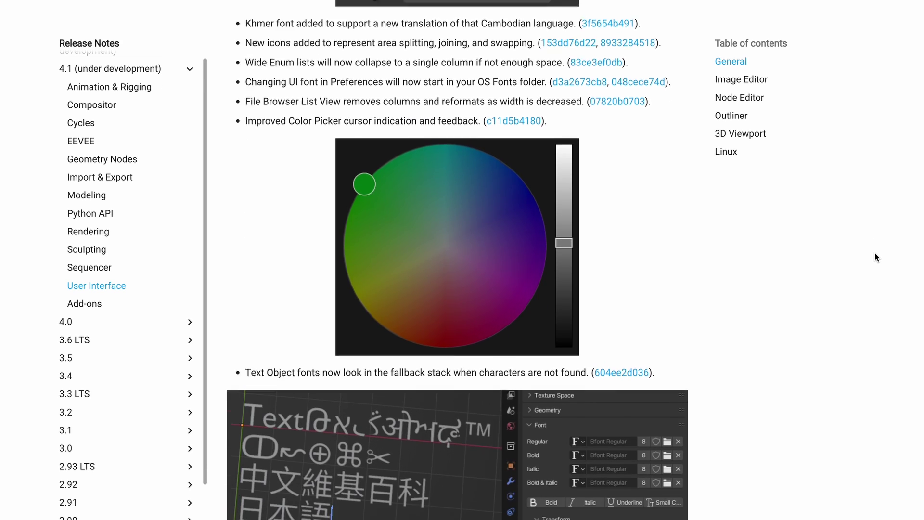
pyautogui.scroll(-15, 874, 252)
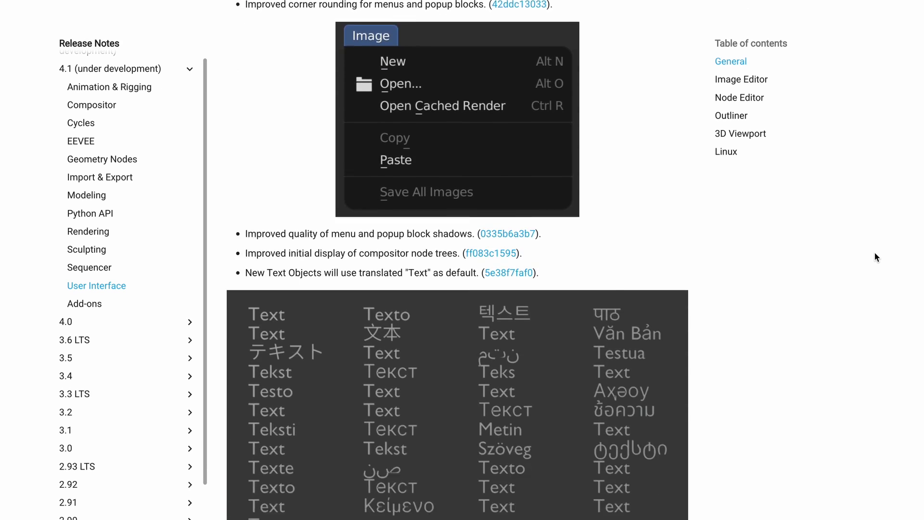
pyautogui.scroll(-13, 874, 252)
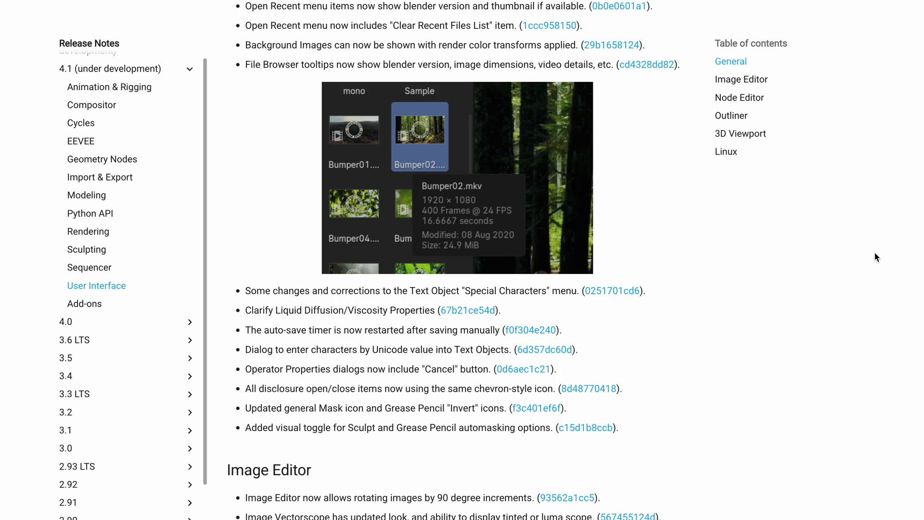
pyautogui.scroll(-12, 874, 252)
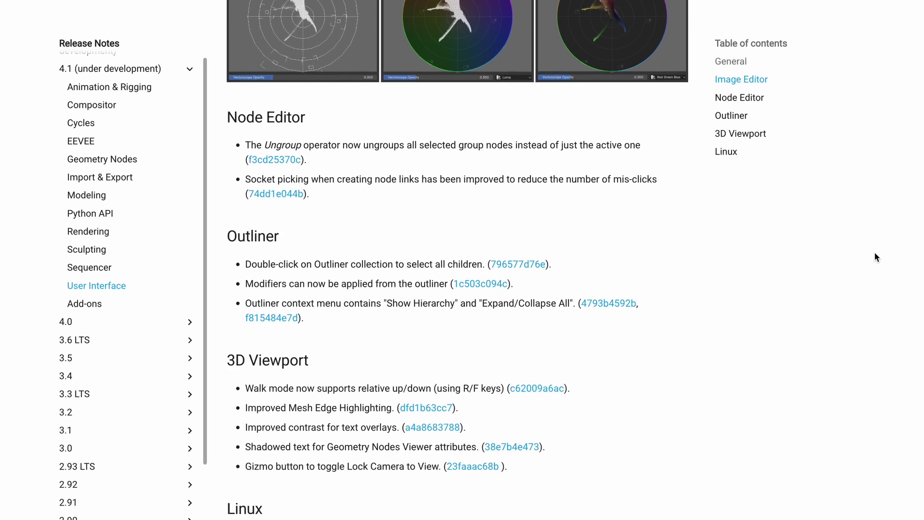
pyautogui.scroll(-2, 874, 252)
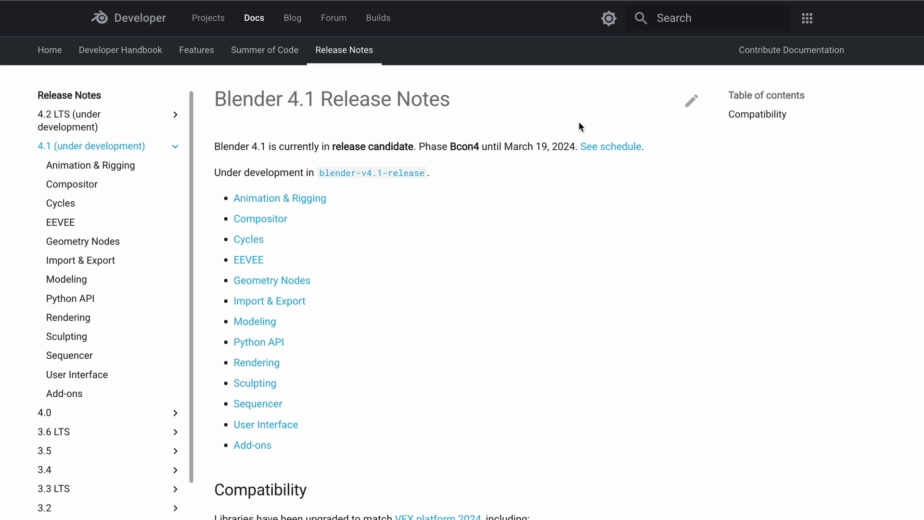
pyautogui.scroll(-4, 706, 182)
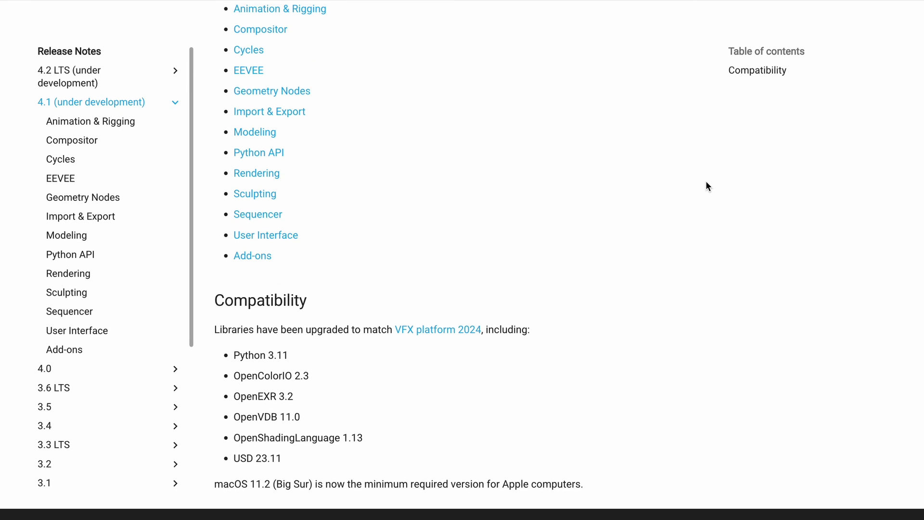
pyautogui.scroll(2, 707, 186)
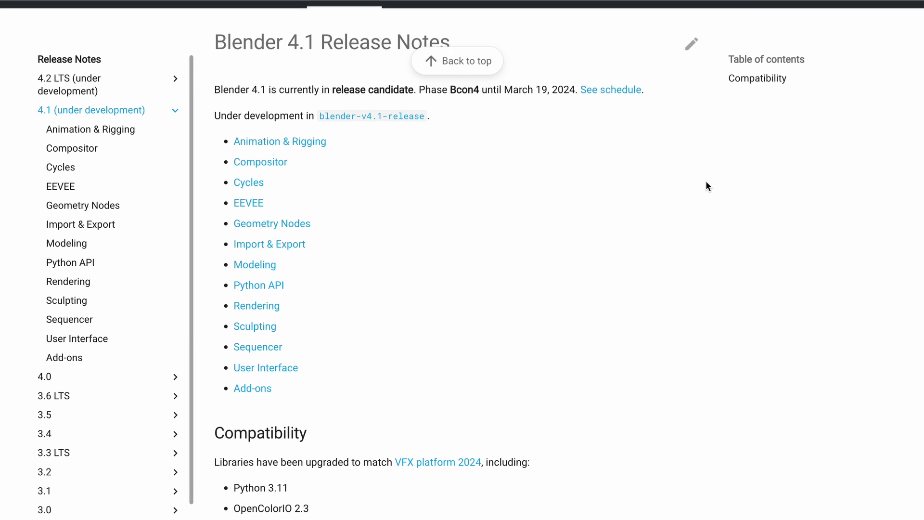
pyautogui.scroll(2, 707, 185)
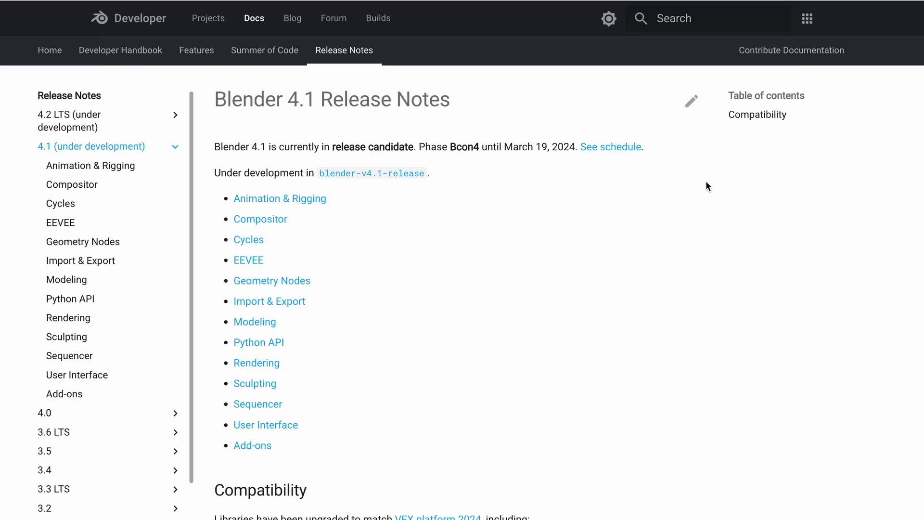